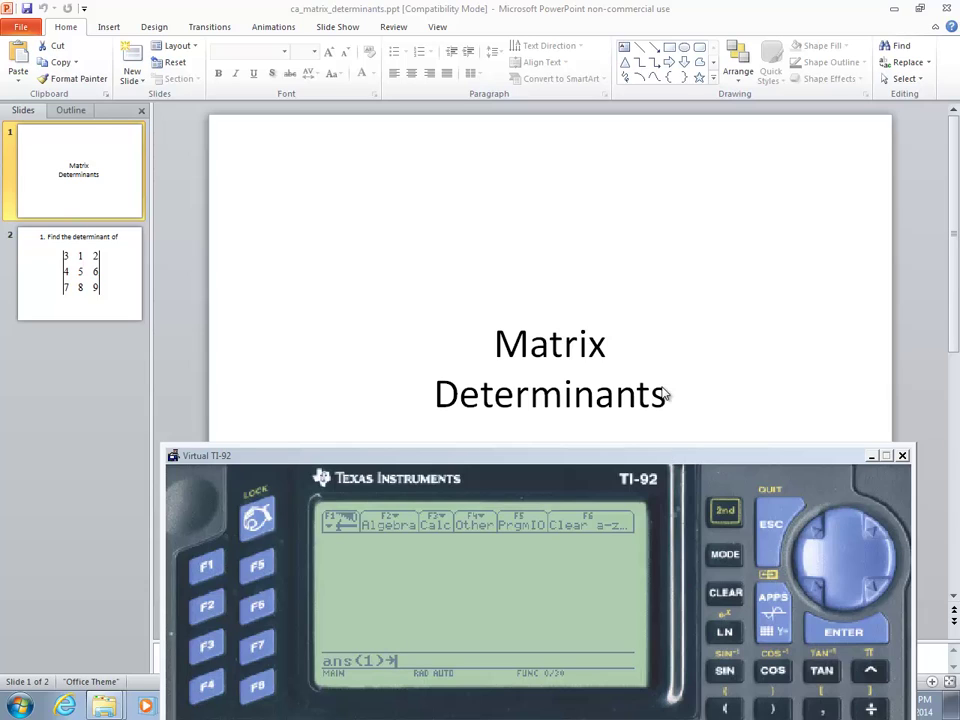
View slide 2's determinant problem in PowerPoint, then switch to the handwritten matrix in Free Notes
click(88, 296)
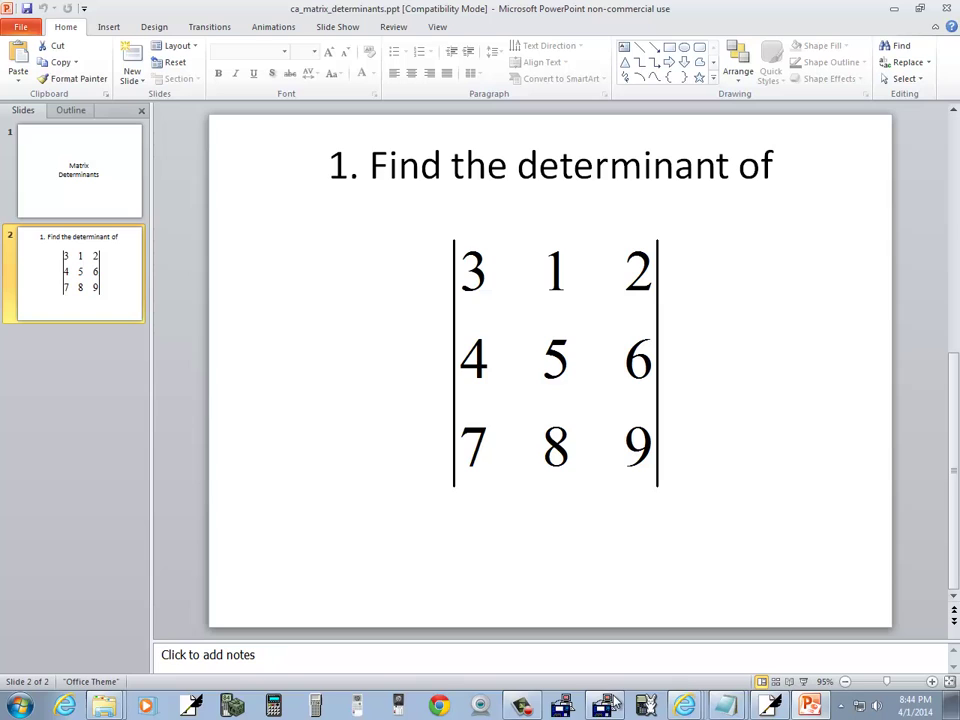
click(769, 705)
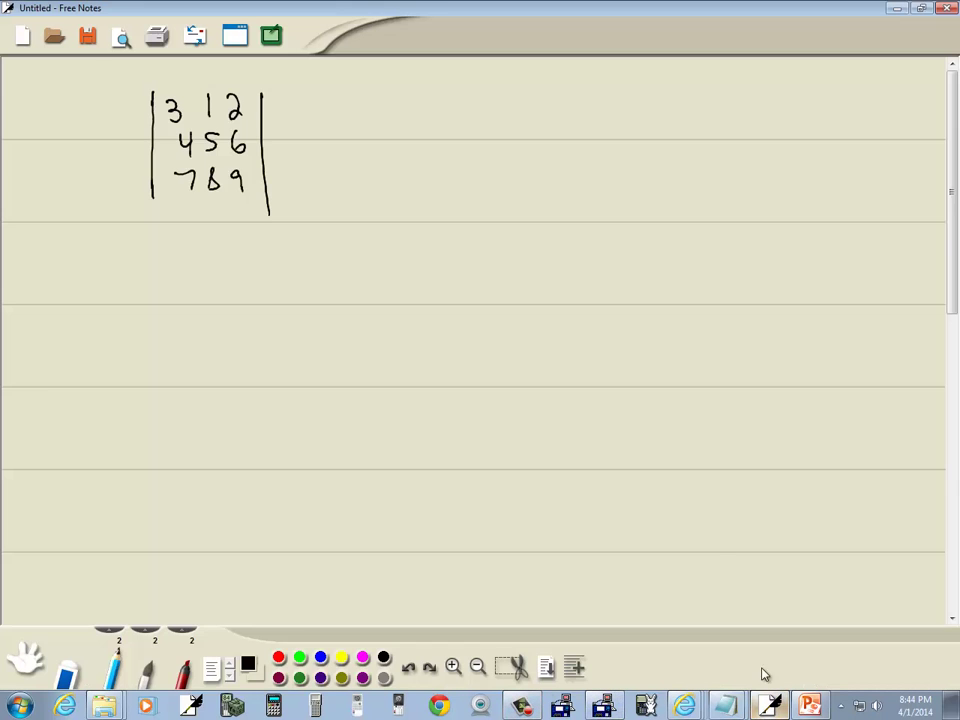
Bring up the Virtual TI-92 emulator and position it just beneath the handwritten matrix
click(606, 707)
drag(587, 458, 551, 233)
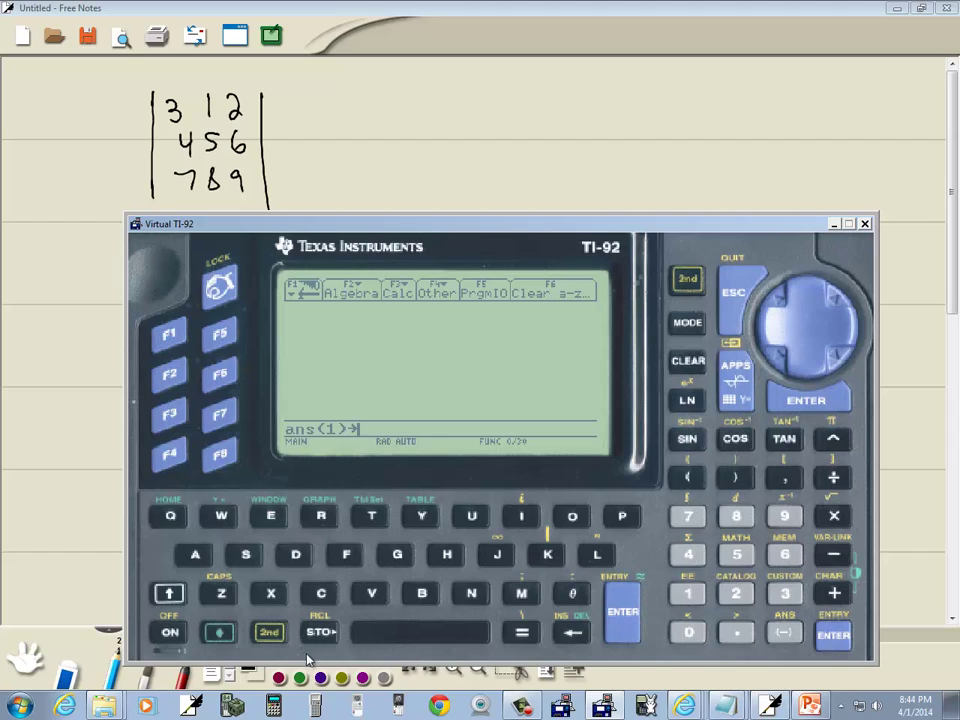
Clear the leftover characters from the TI-92 entry line
click(572, 632)
click(572, 632)
click(572, 632)
click(572, 632)
click(572, 632)
click(572, 632)
click(572, 632)
Start a new variable from APPS > Data/Matrix Editor
click(733, 370)
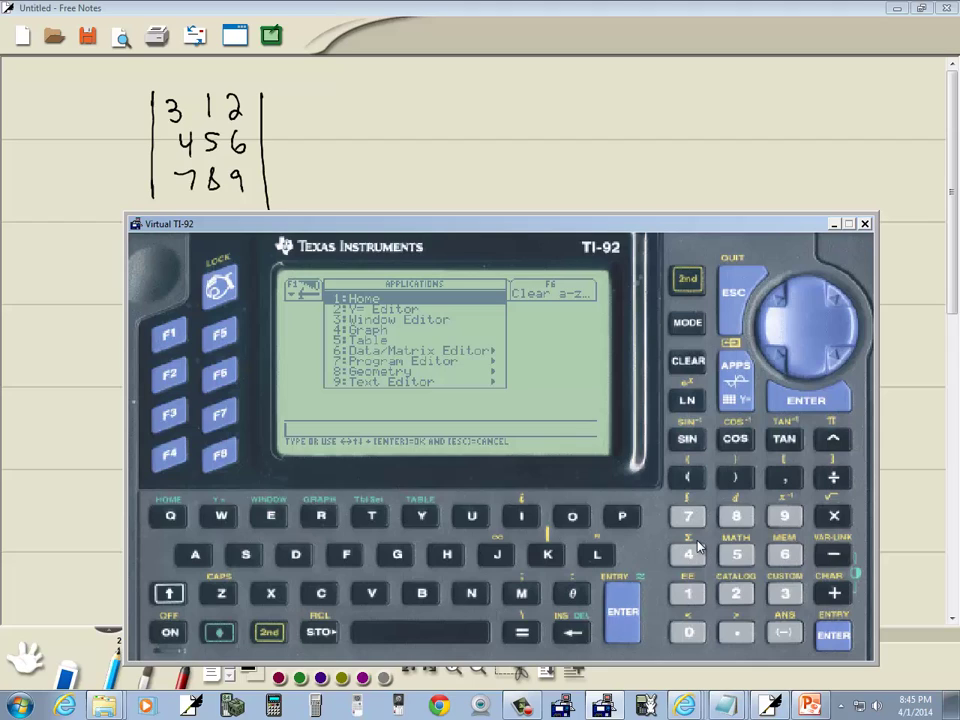
click(785, 555)
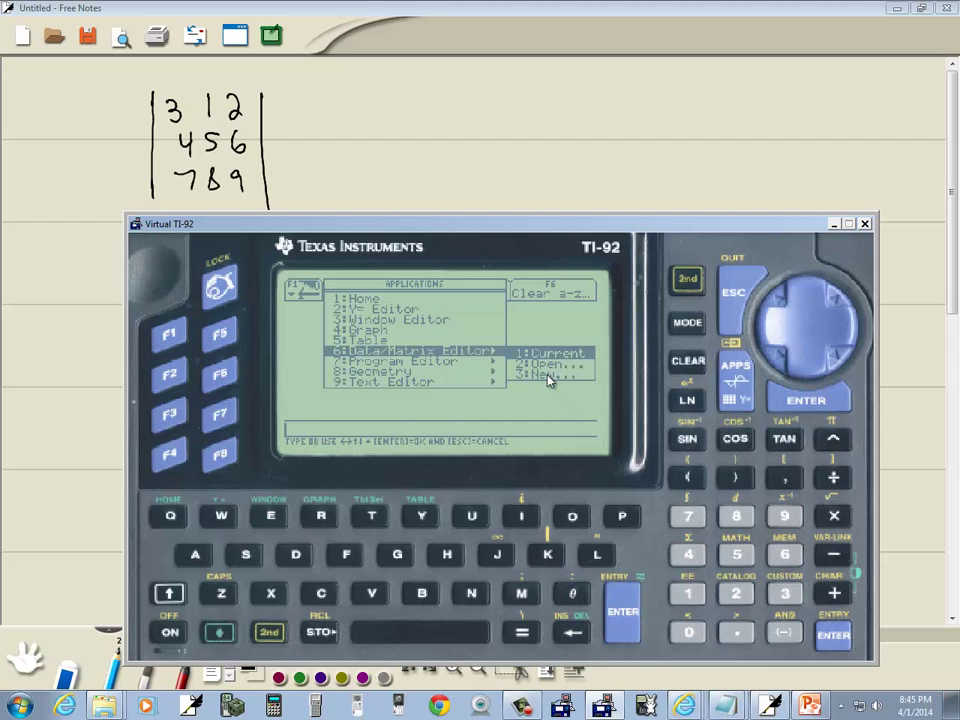
click(788, 594)
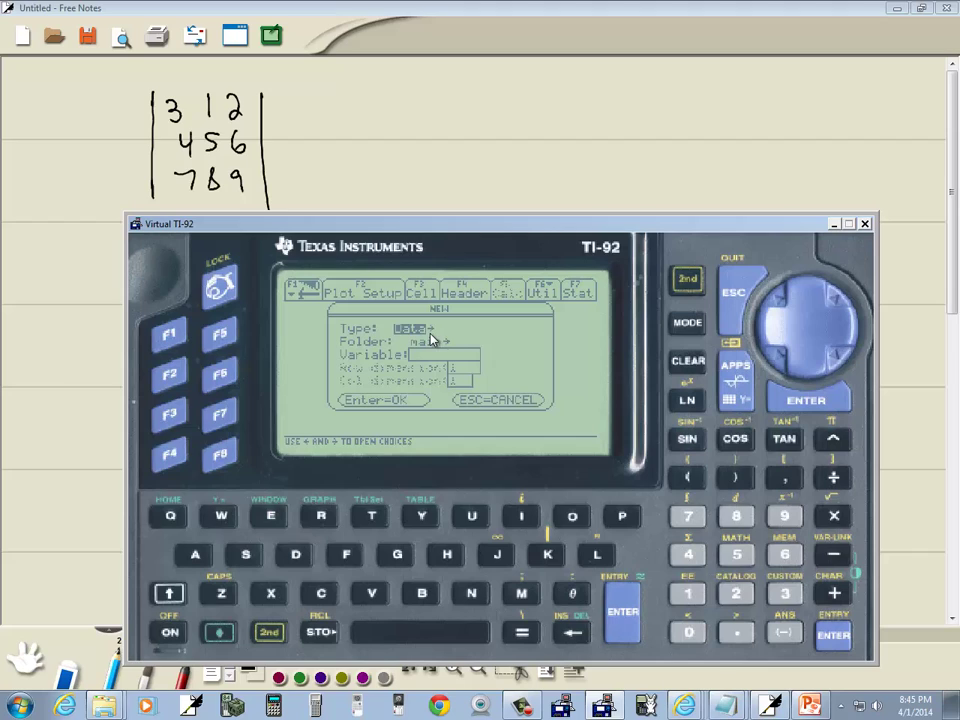
Set the new variable's type to Matrix
click(845, 338)
click(845, 338)
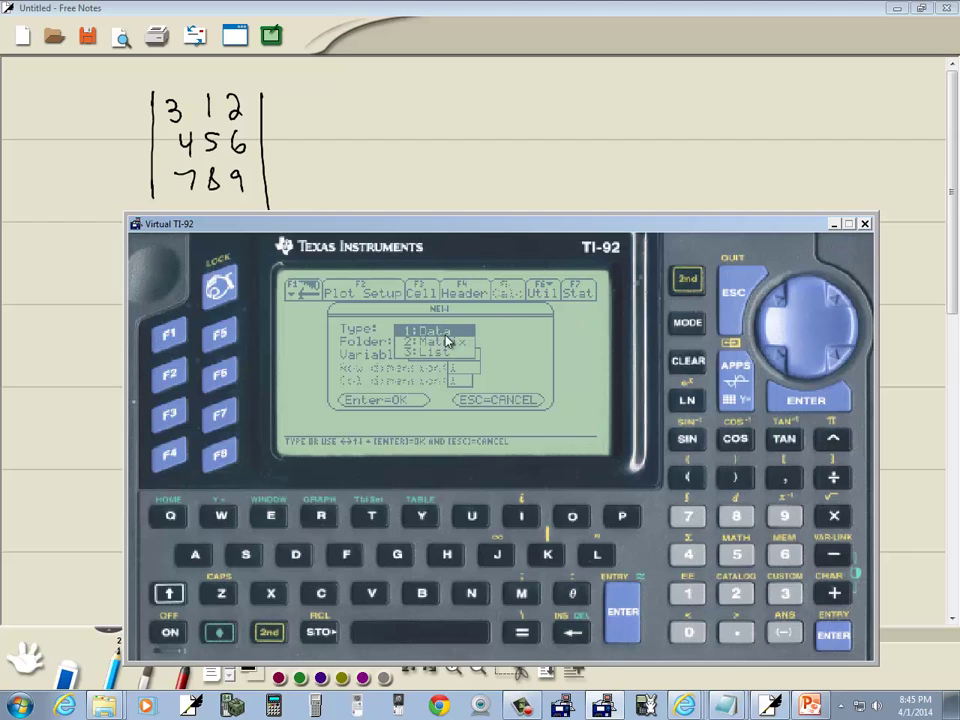
click(810, 374)
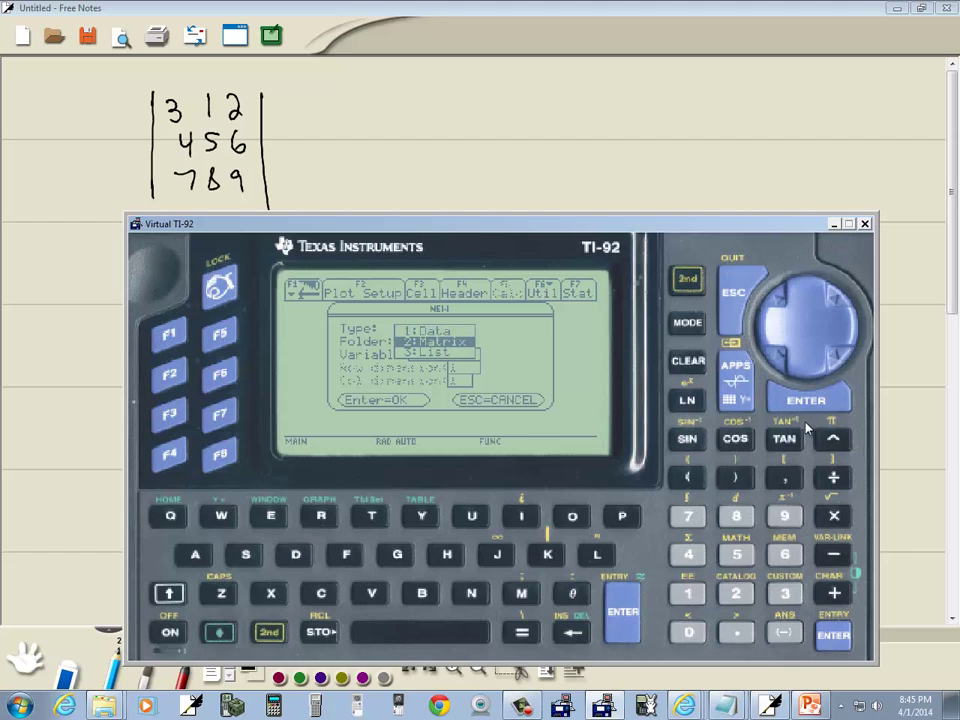
click(812, 402)
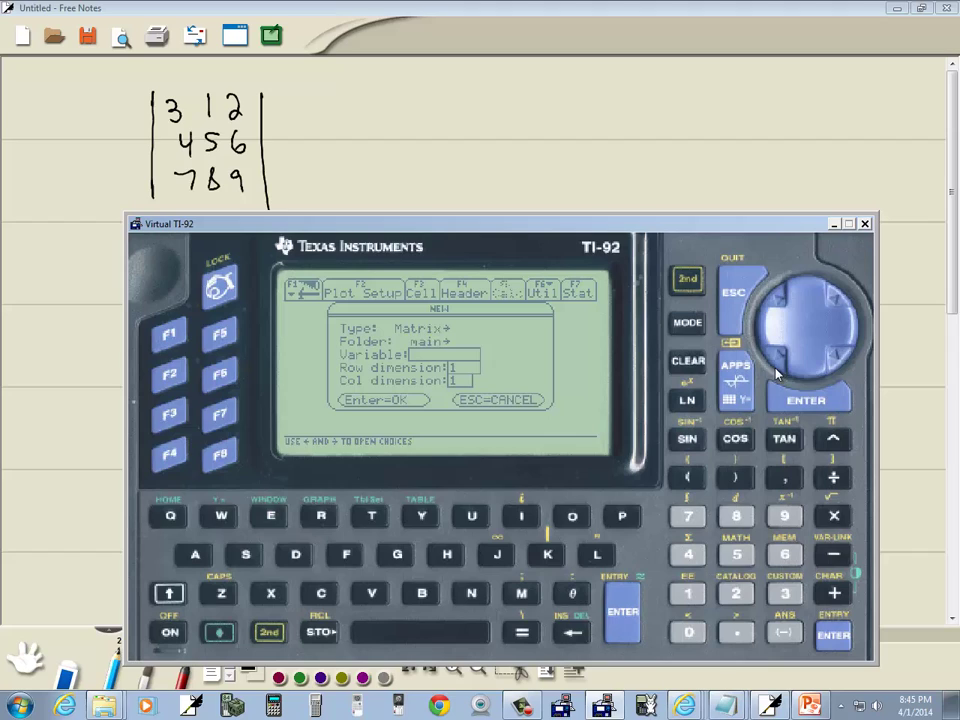
Name the variable a with 3 rows and 3 columns, and create it
click(813, 371)
click(813, 371)
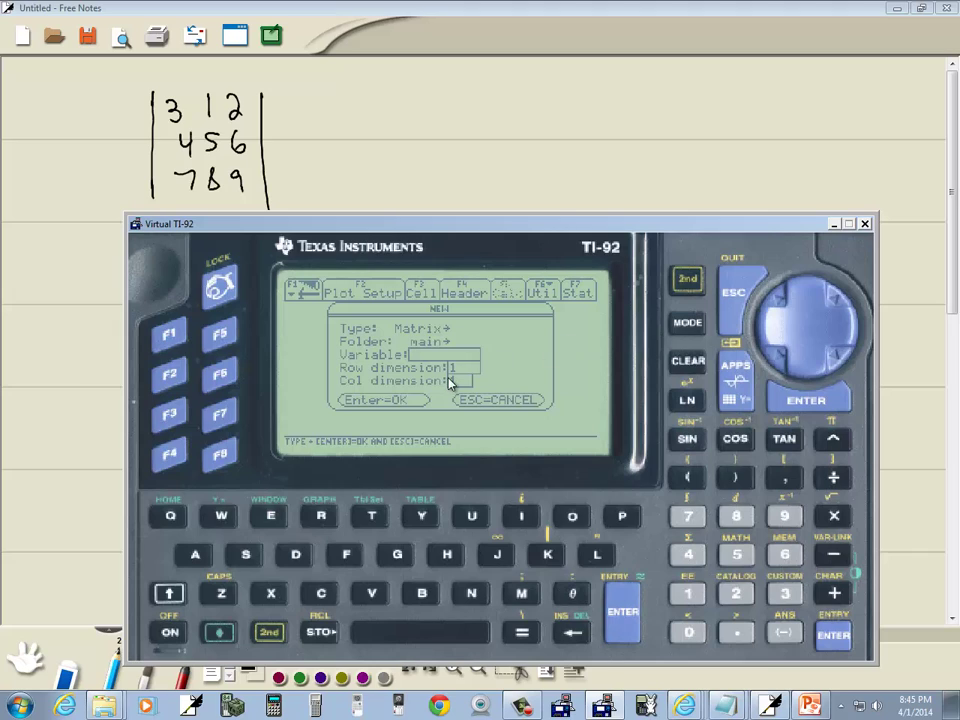
click(205, 562)
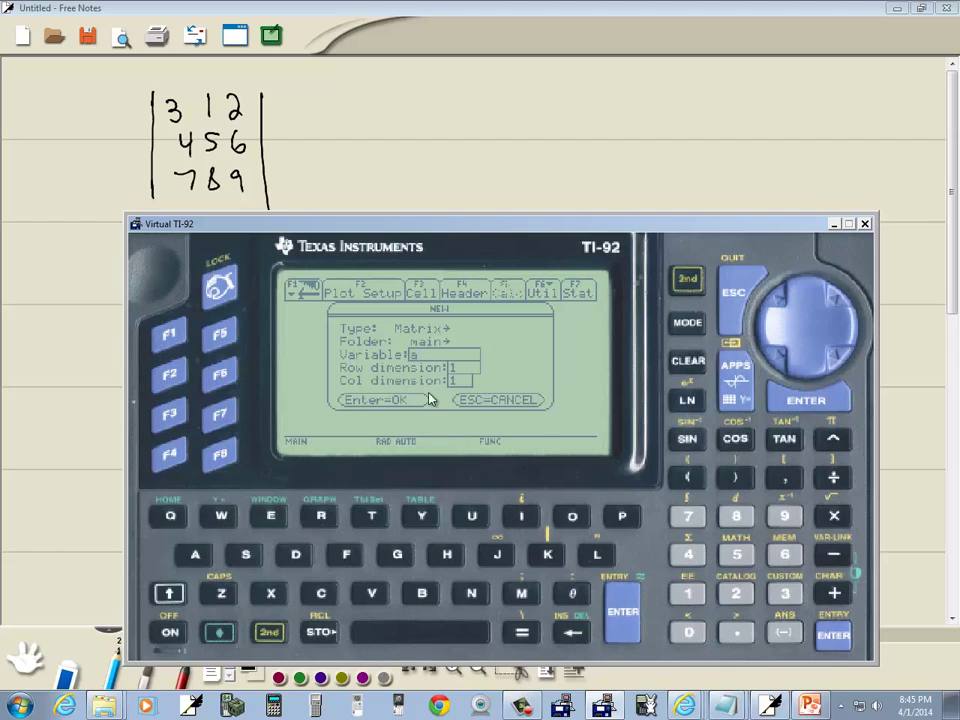
click(820, 372)
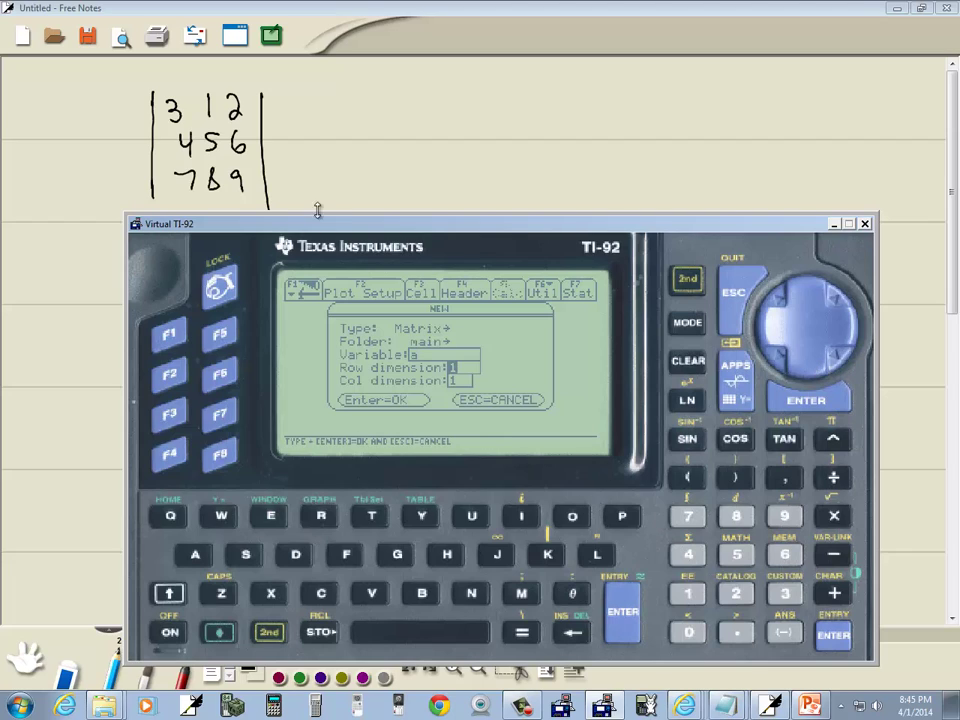
click(785, 595)
click(805, 372)
click(785, 595)
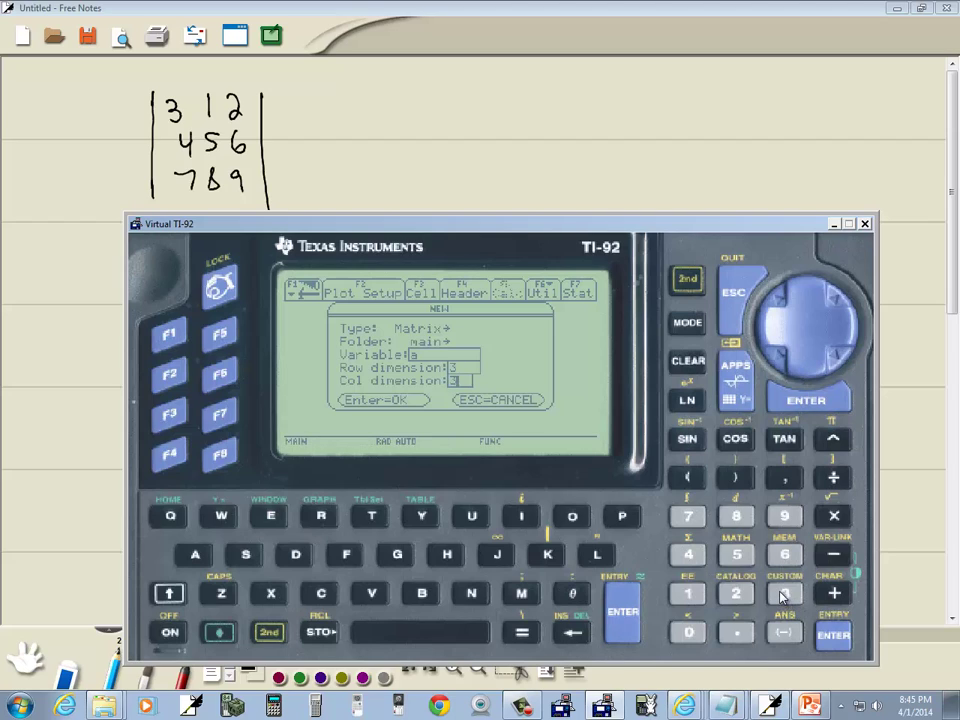
click(810, 408)
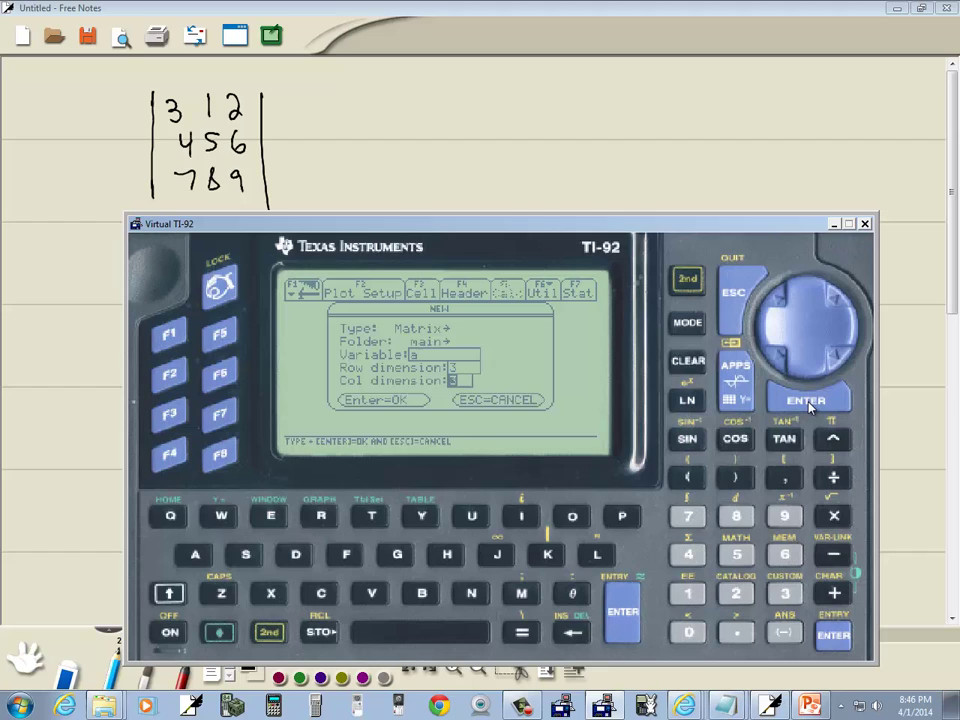
click(810, 403)
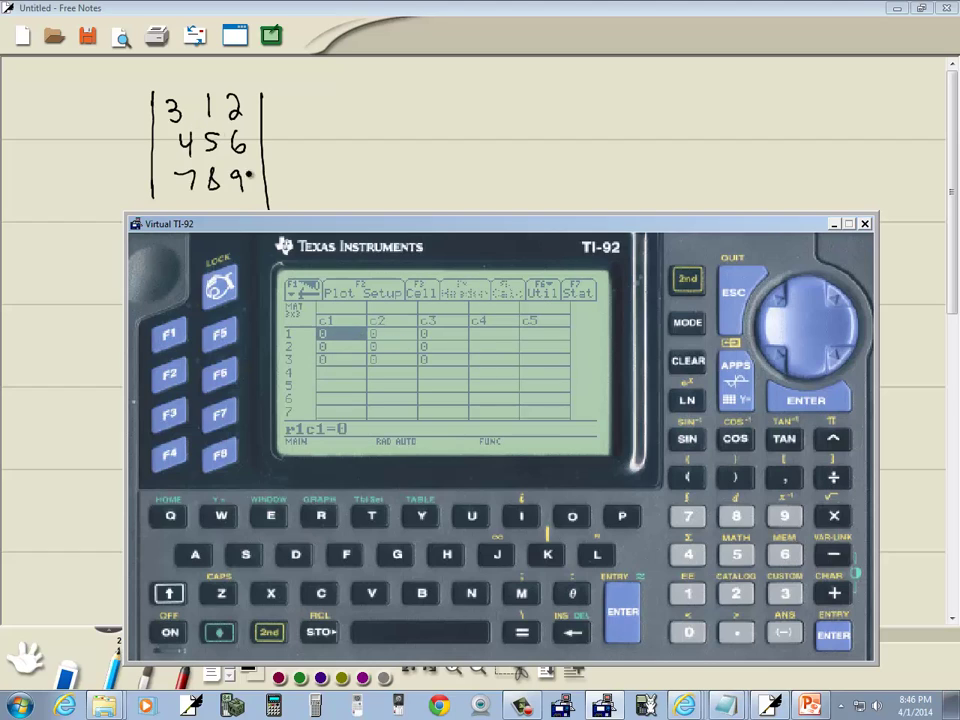
Enter 3, 1, 2 as the first row of matrix a
text(3)
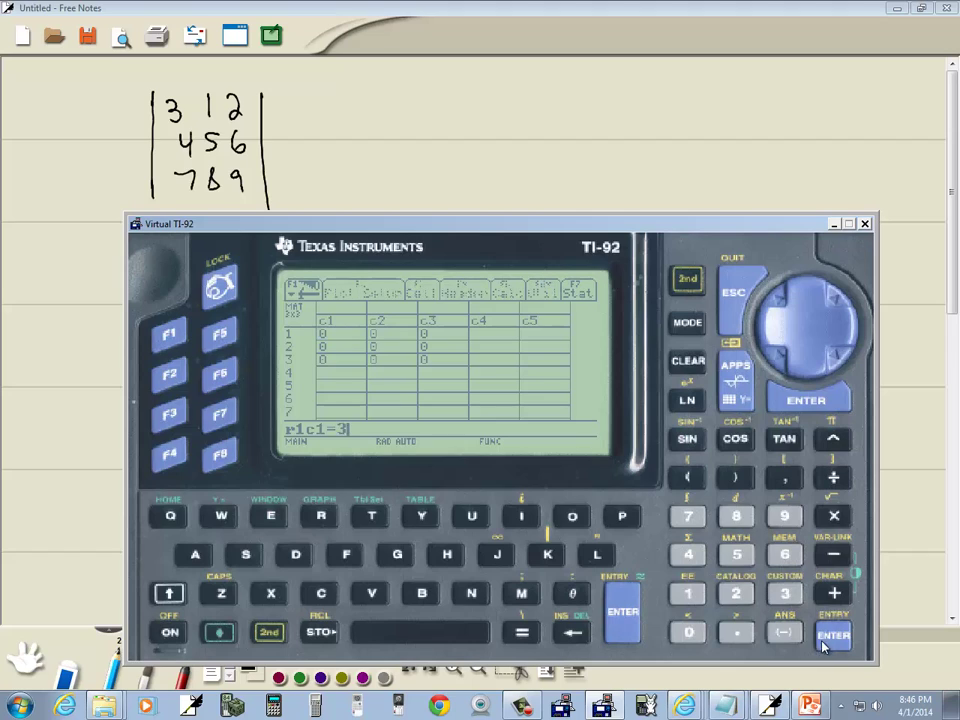
click(829, 636)
text(1)
click(829, 636)
text(2)
click(833, 636)
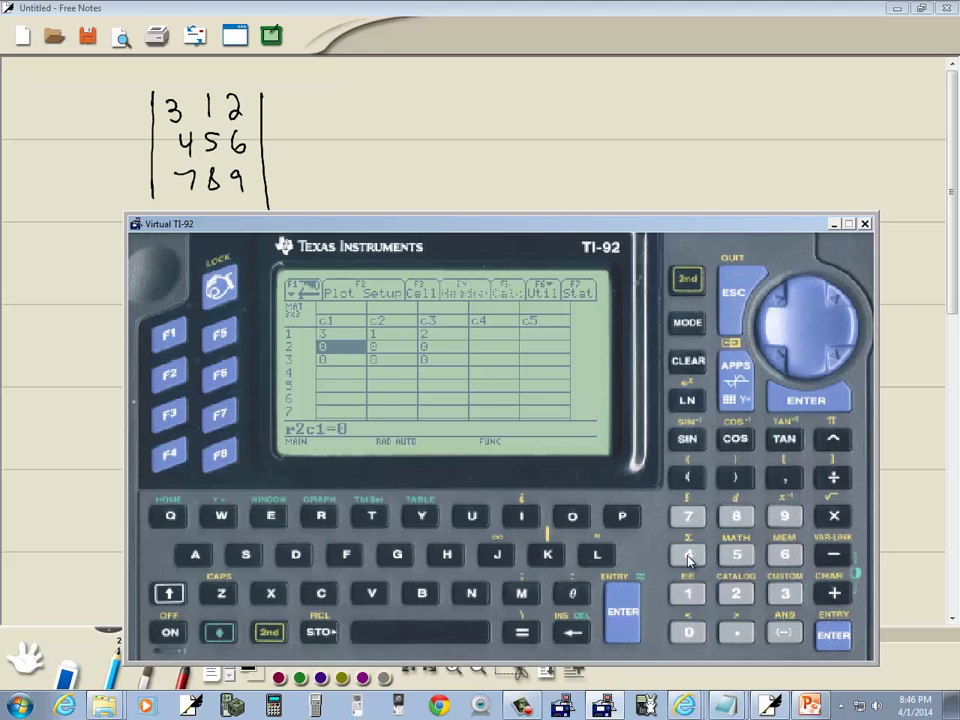
Enter 4, 5, 6 as the second row of matrix a
click(688, 555)
click(833, 636)
text(5)
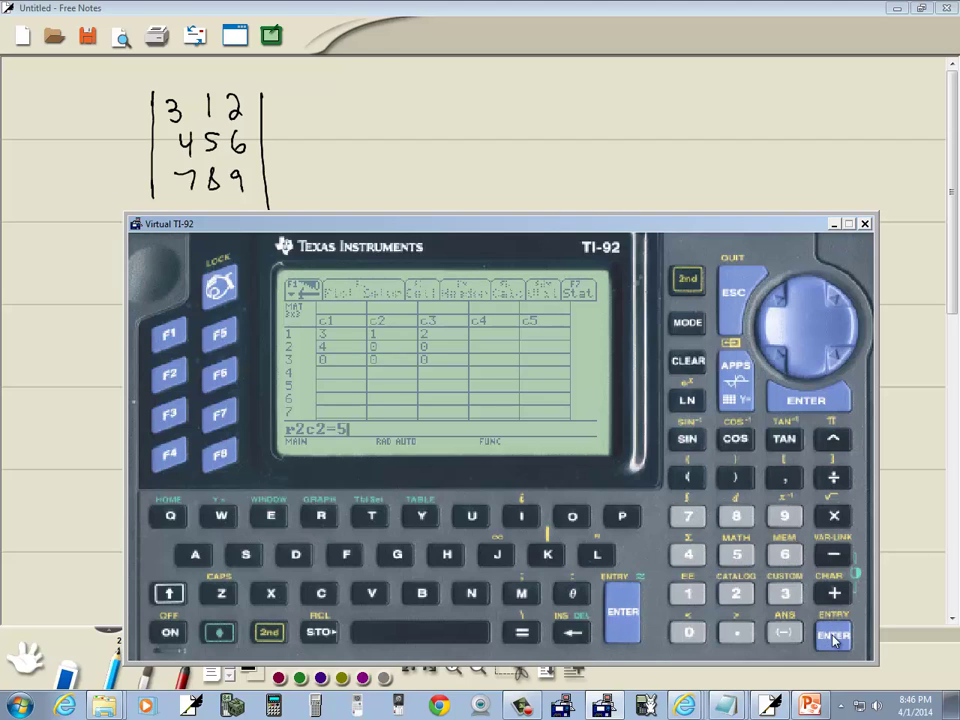
click(784, 553)
click(835, 636)
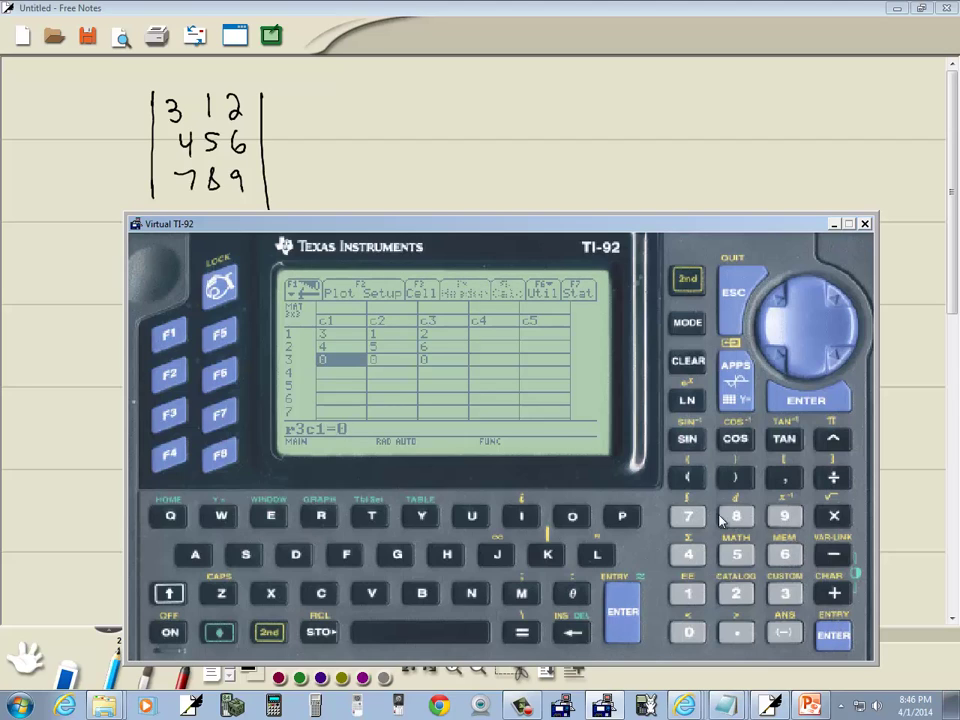
Enter 7, 8, 9 as the third row of matrix a
click(688, 516)
click(833, 636)
click(736, 516)
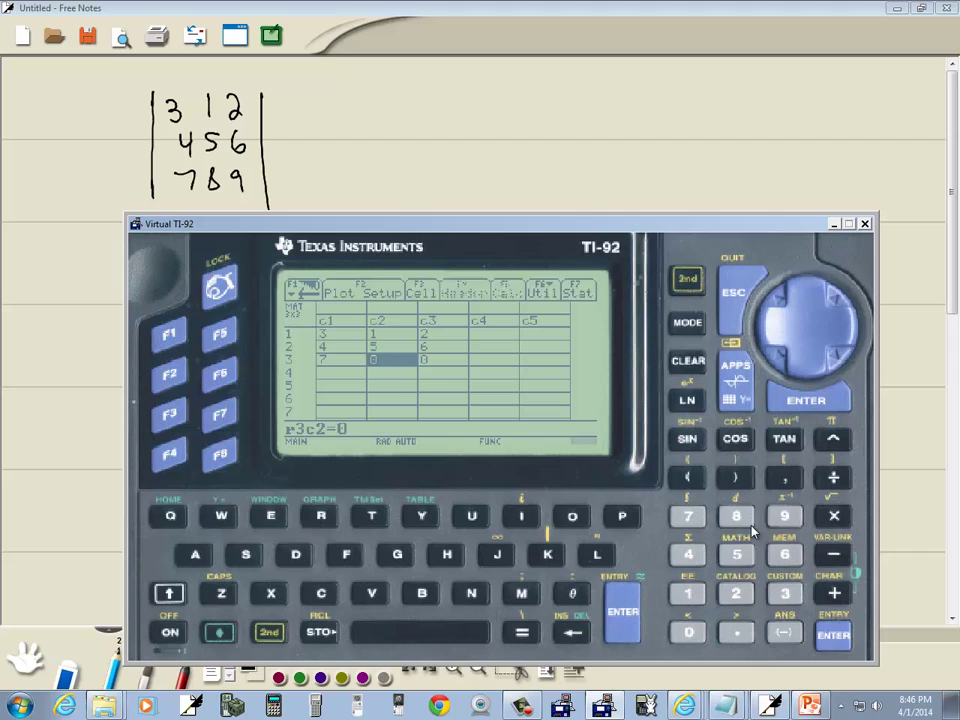
click(836, 636)
click(785, 518)
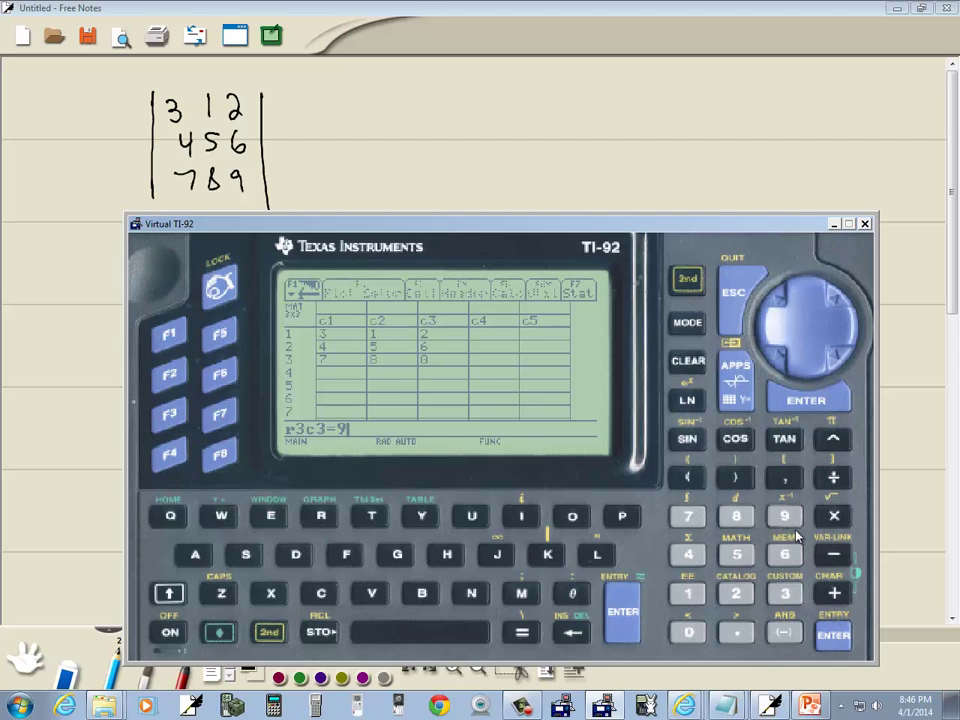
click(836, 636)
Quit the matrix editor to Home and insert det( from MATH > Matrix
click(688, 286)
click(730, 300)
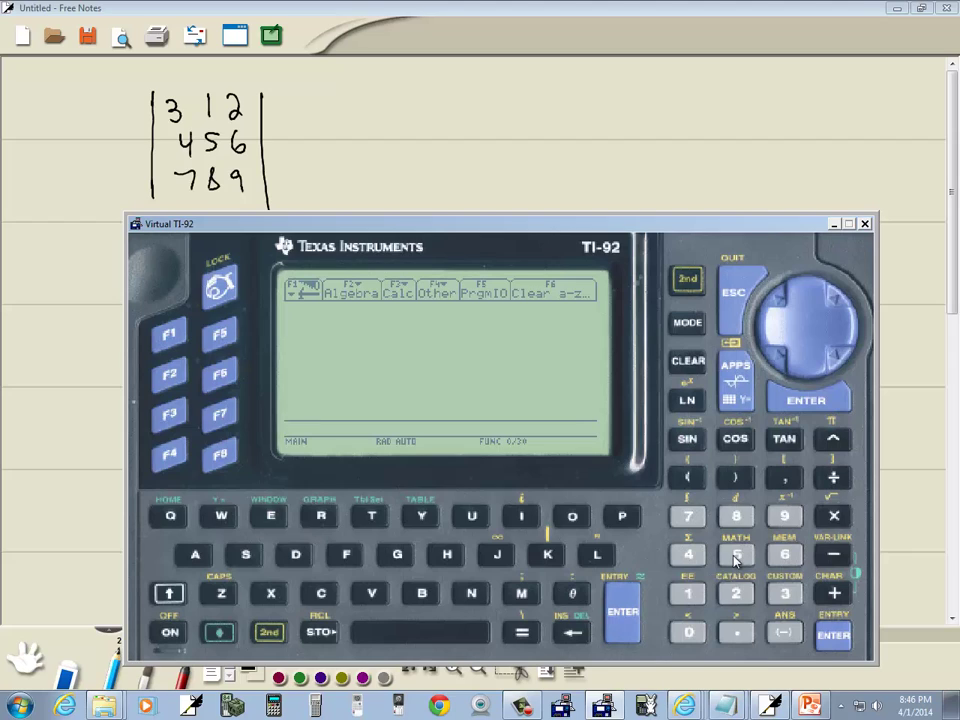
click(688, 279)
click(736, 554)
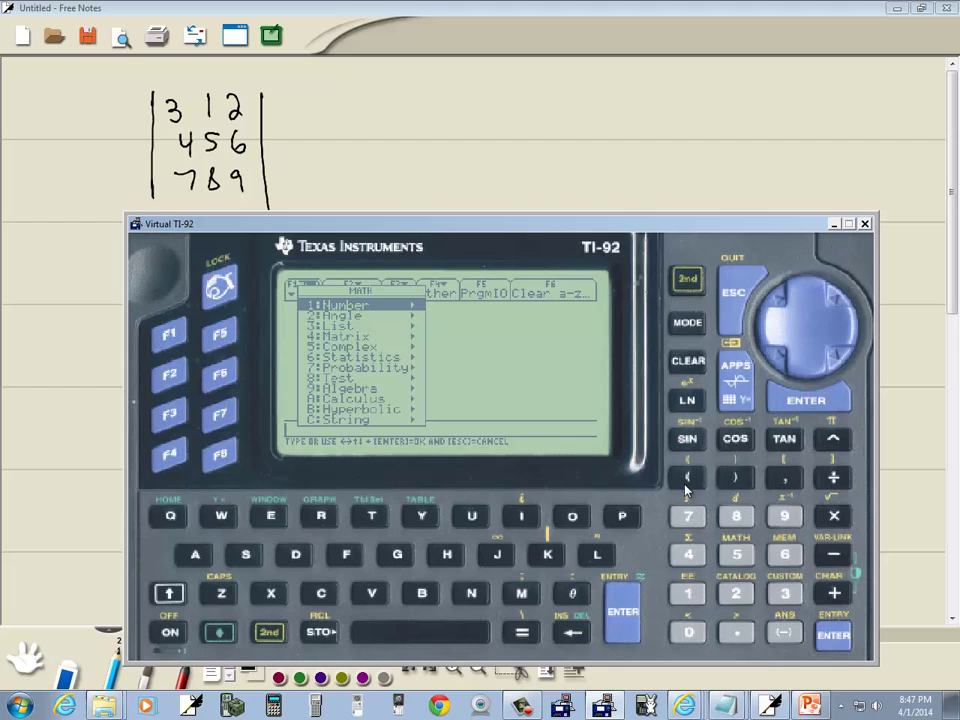
click(690, 556)
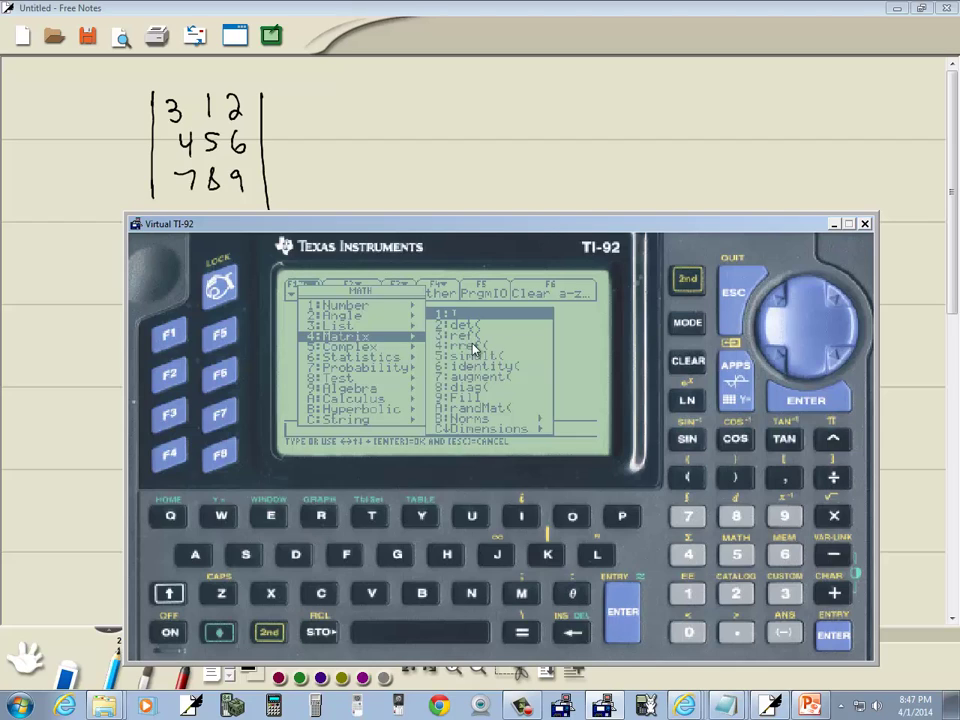
click(737, 594)
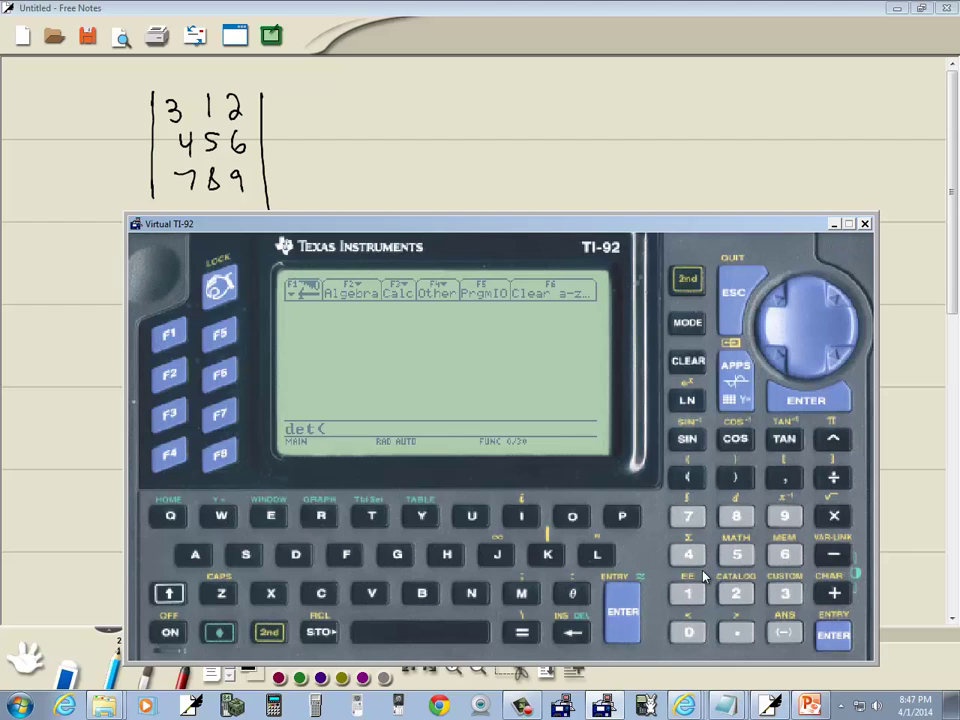
Reopen the MATH Matrix submenu and back out of it, keeping det( on the entry line
click(684, 279)
click(740, 556)
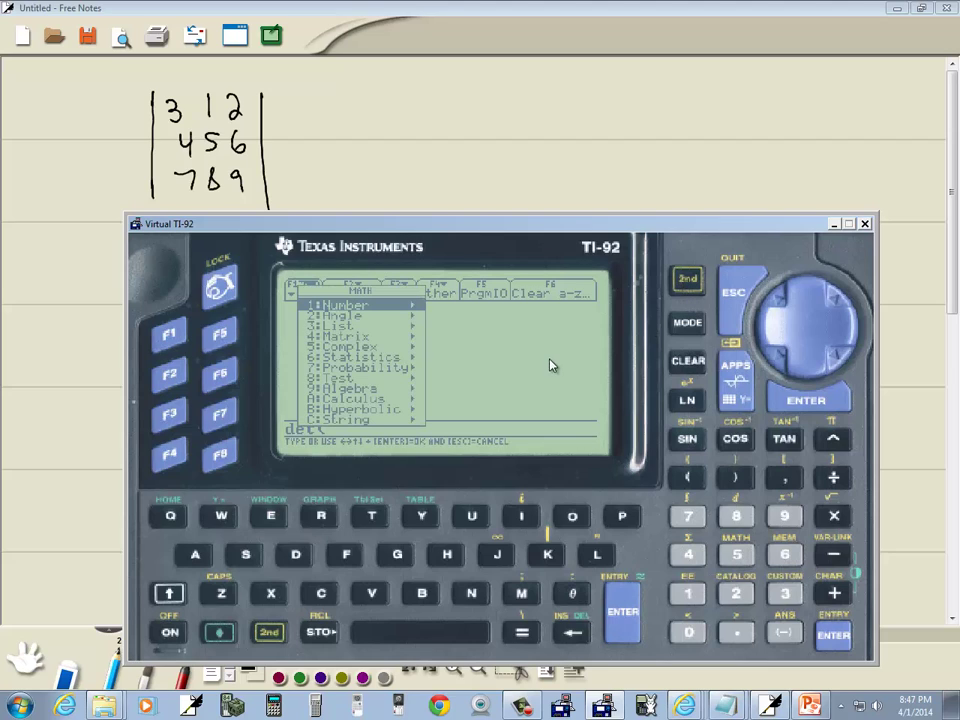
click(688, 554)
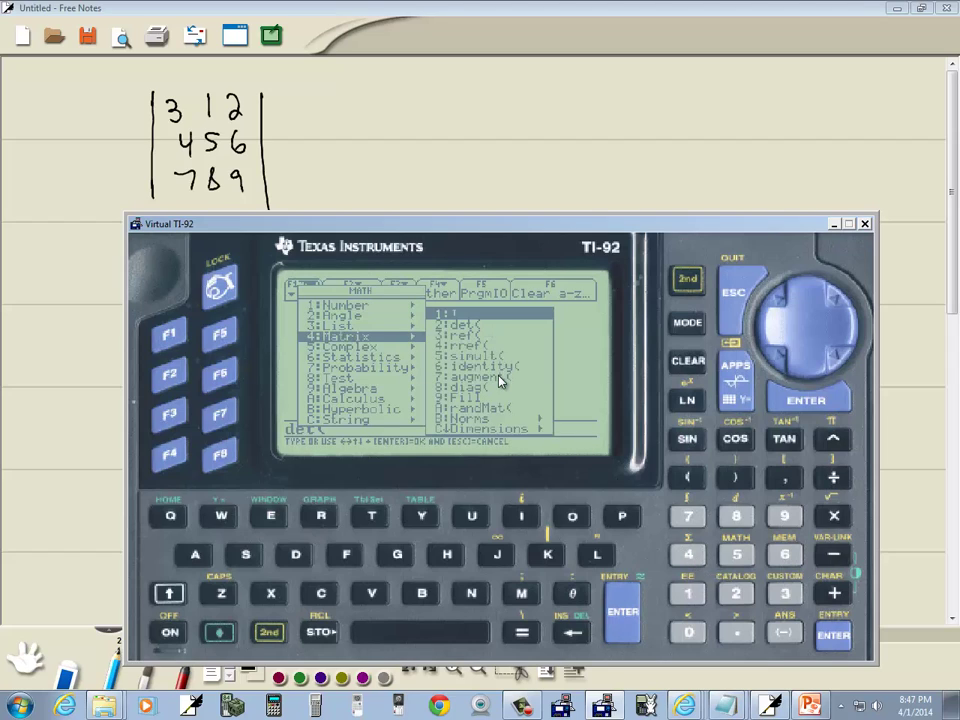
click(740, 283)
click(740, 283)
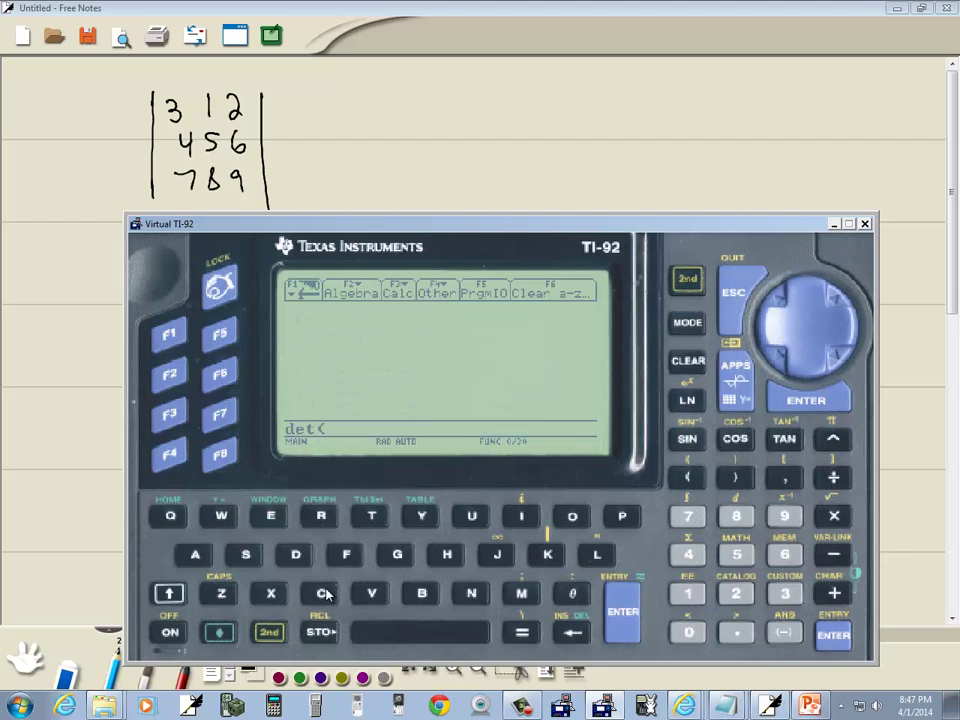
Complete det(a), evaluate it to -9, and return to the Free Notes page
click(205, 557)
click(740, 484)
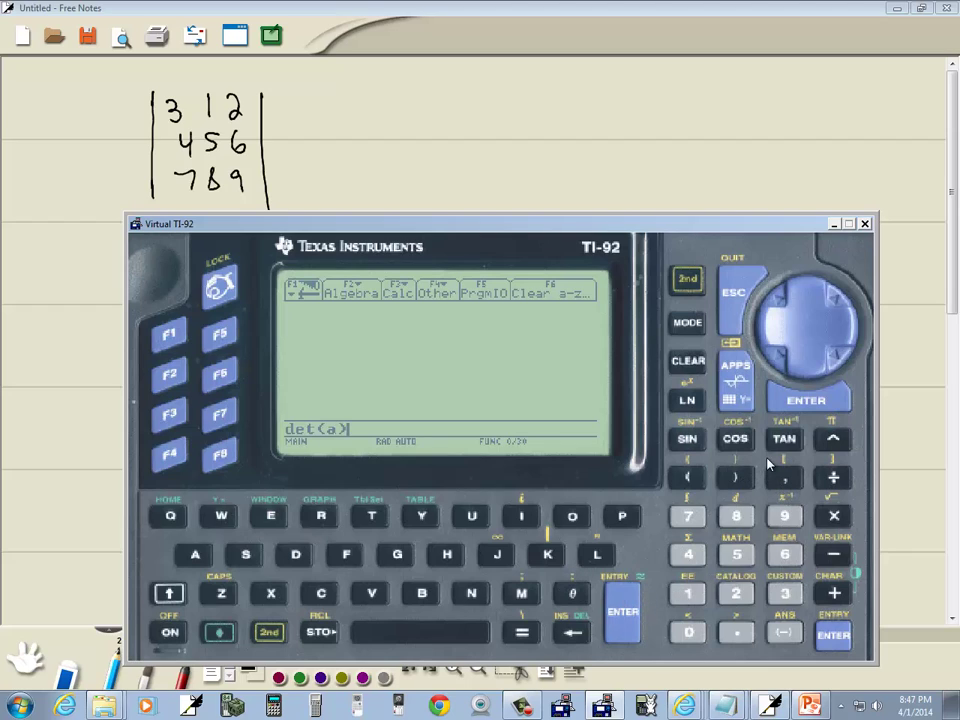
click(810, 403)
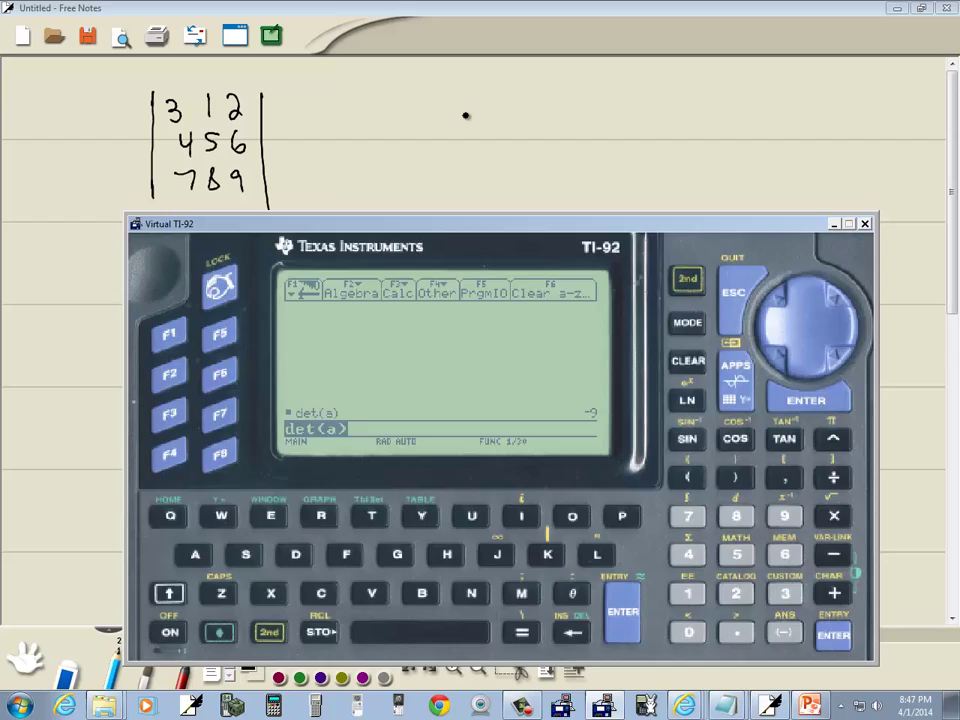
click(466, 121)
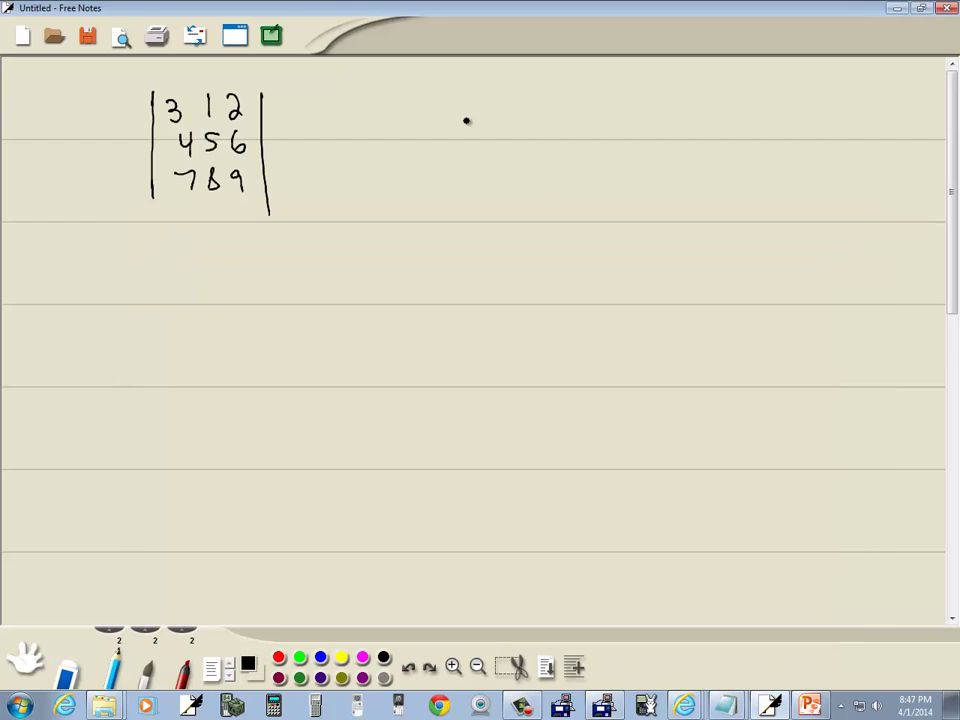
Handwrite a circled '= -9' below the matrix and bring Virtual TI-92 back
drag(201, 274, 217, 283)
drag(260, 270, 257, 291)
mouse_move(276, 304)
mouse_down()
mouse_move(236, 302)
mouse_move(278, 298)
mouse_up()
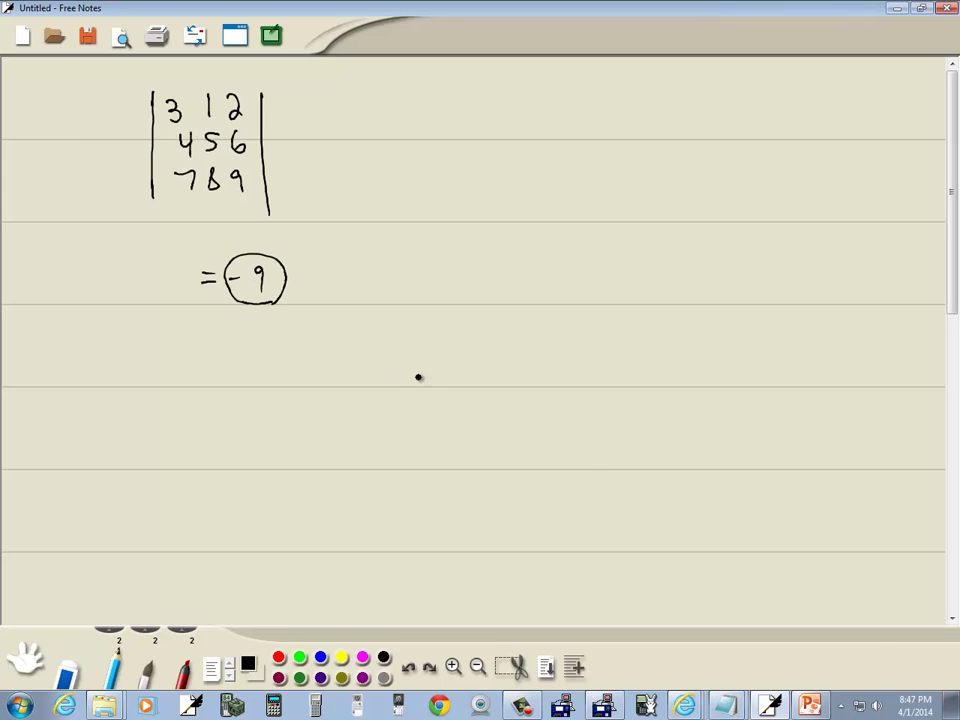
key(alt+Tab)
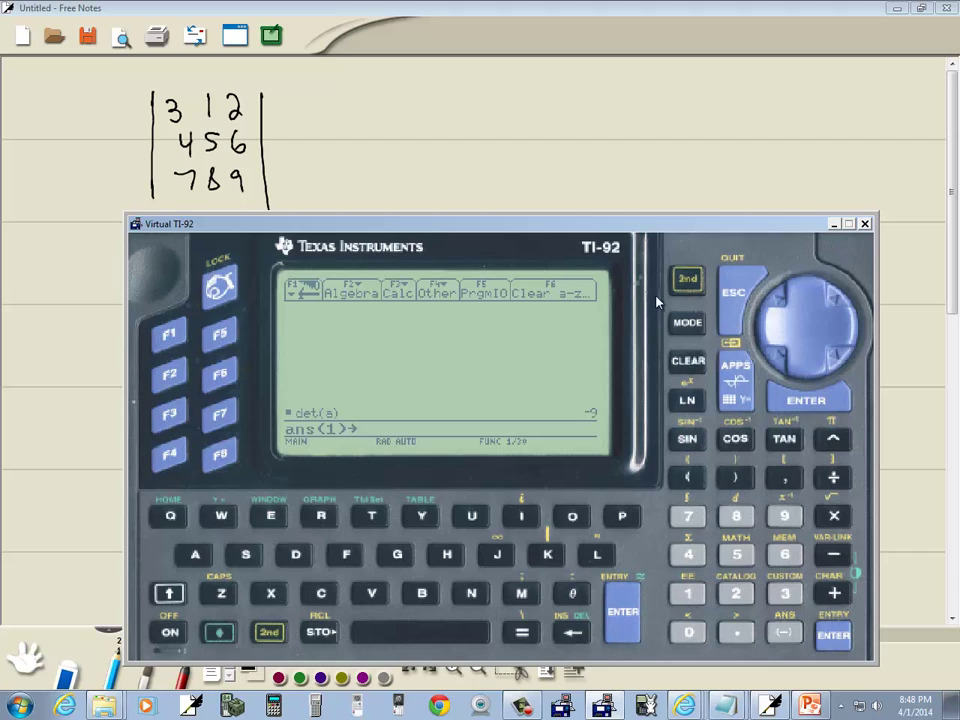
click(688, 279)
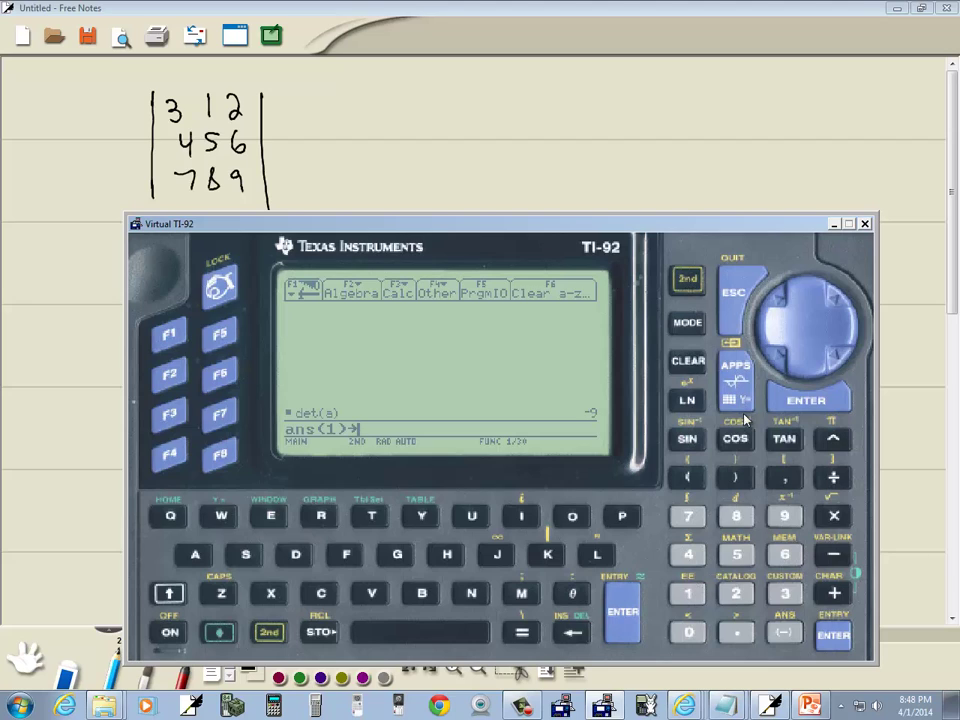
click(738, 555)
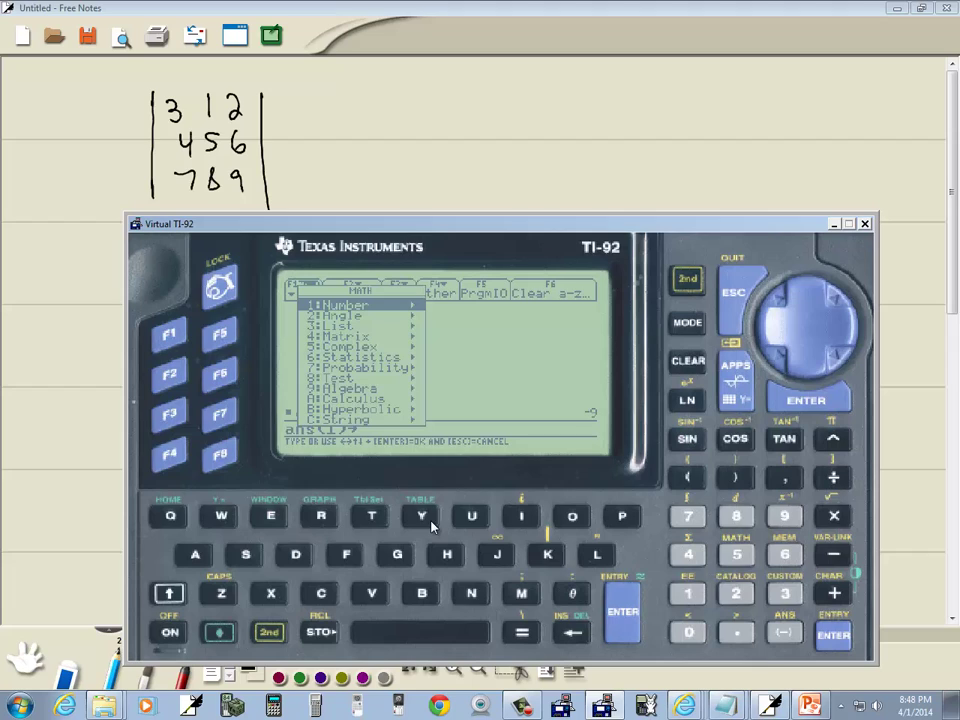
click(688, 554)
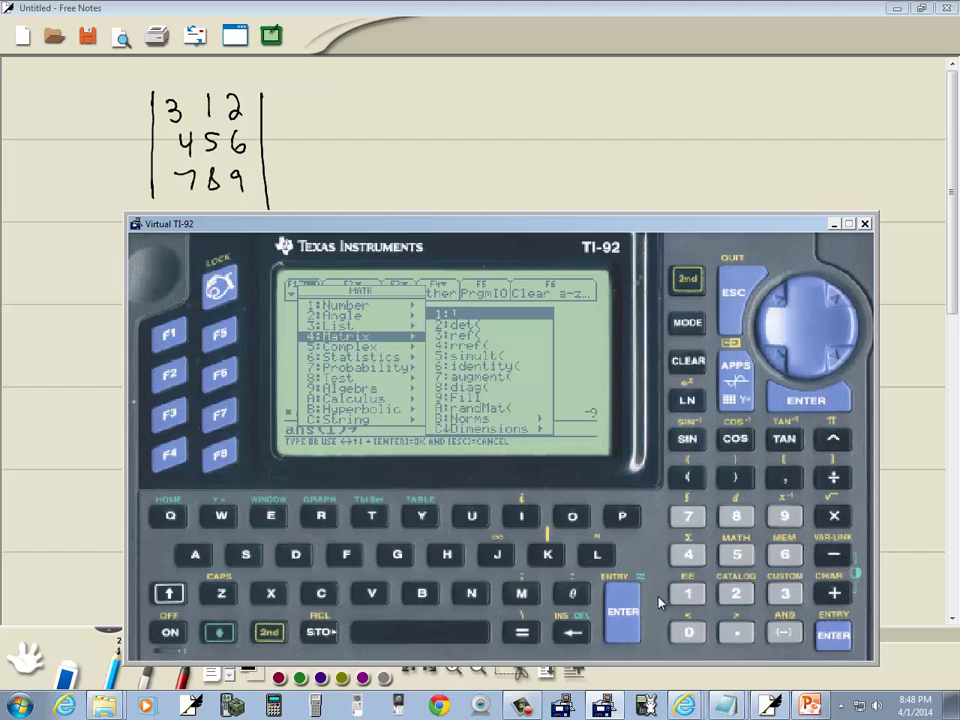
drag(813, 375, 813, 375)
click(813, 375)
click(813, 375)
click(813, 375)
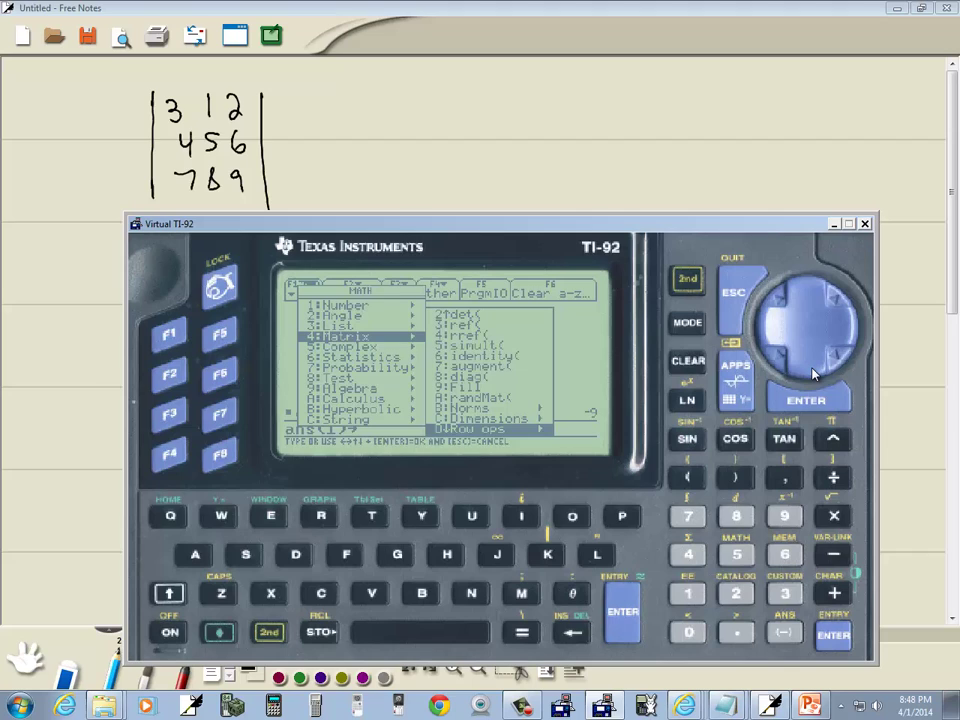
click(813, 375)
click(813, 375)
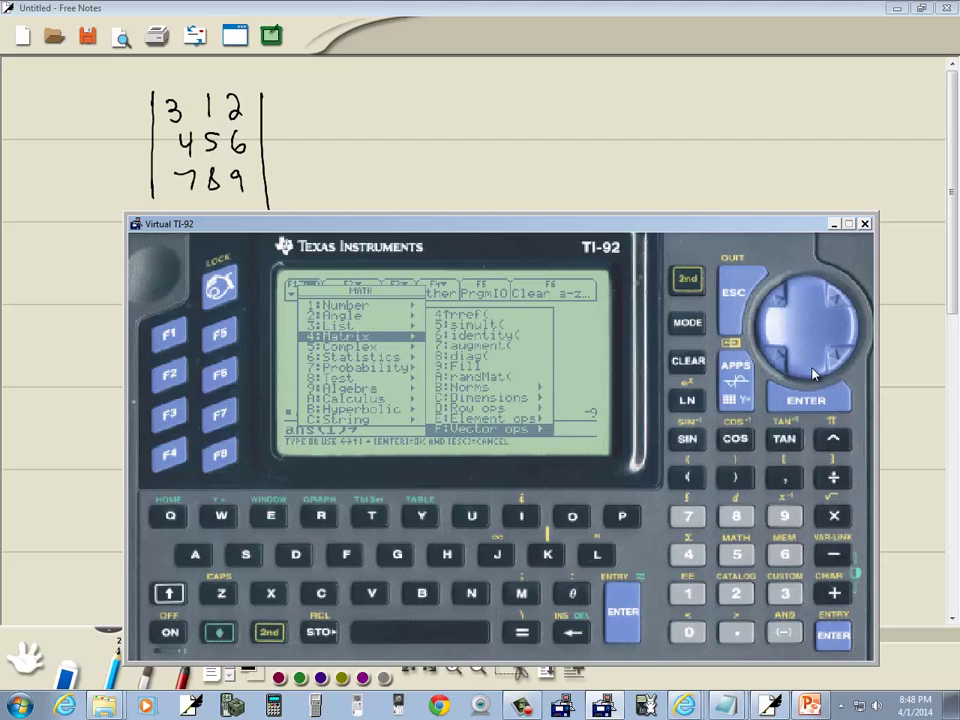
click(737, 288)
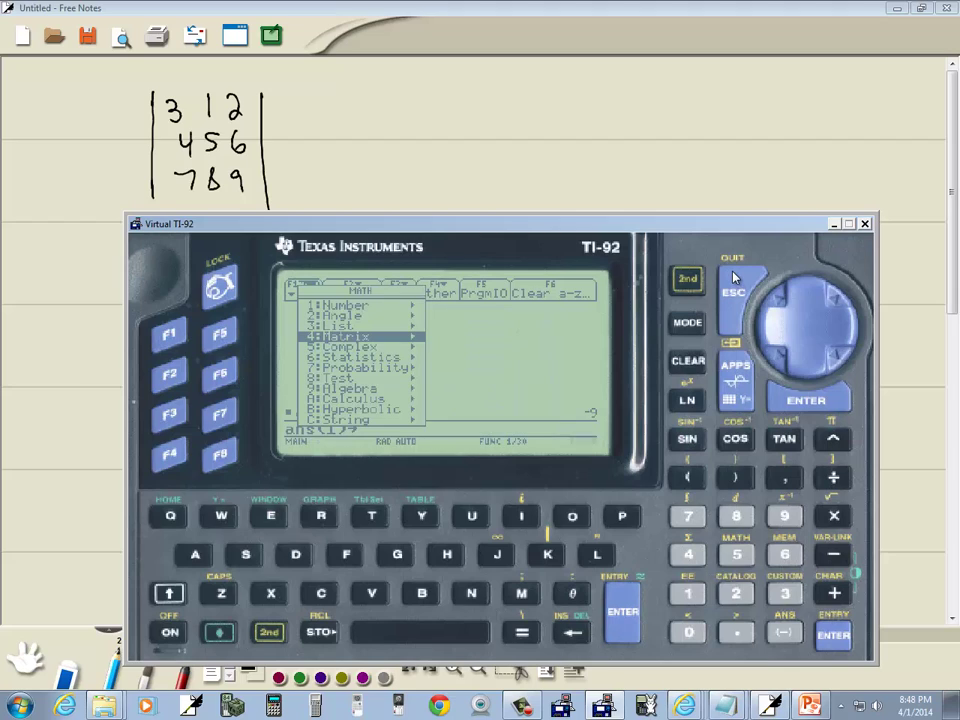
click(737, 288)
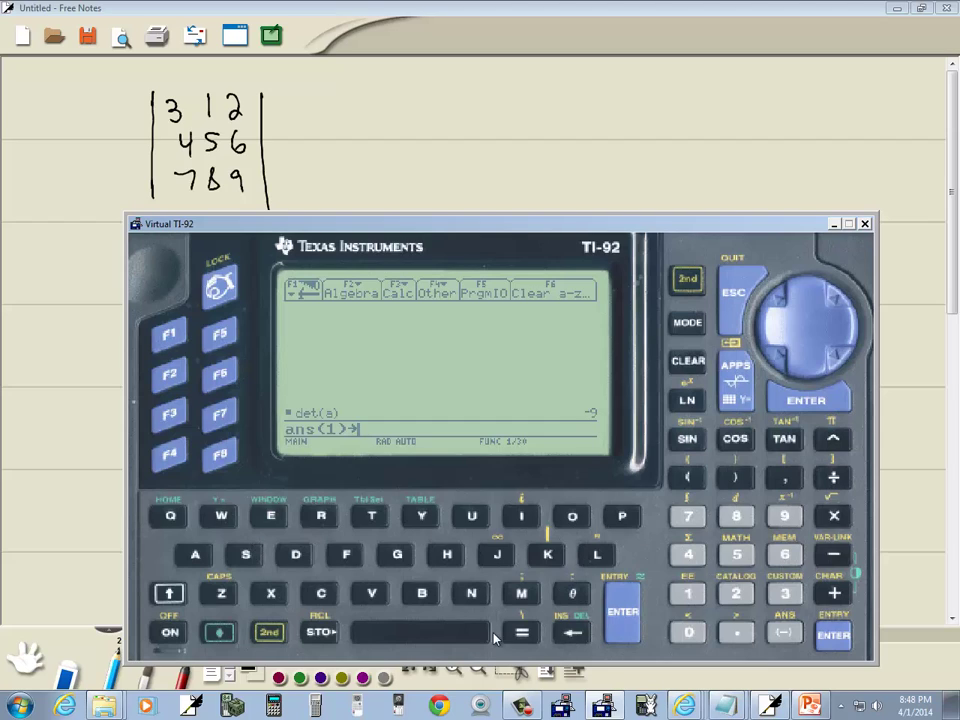
Clear ans(1)→ and enter a to display the matrix [3 1 2; 4 5 6; 7 8 9]
click(572, 632)
click(572, 632)
click(572, 632)
click(573, 633)
click(573, 633)
click(573, 633)
click(573, 633)
click(196, 557)
click(622, 606)
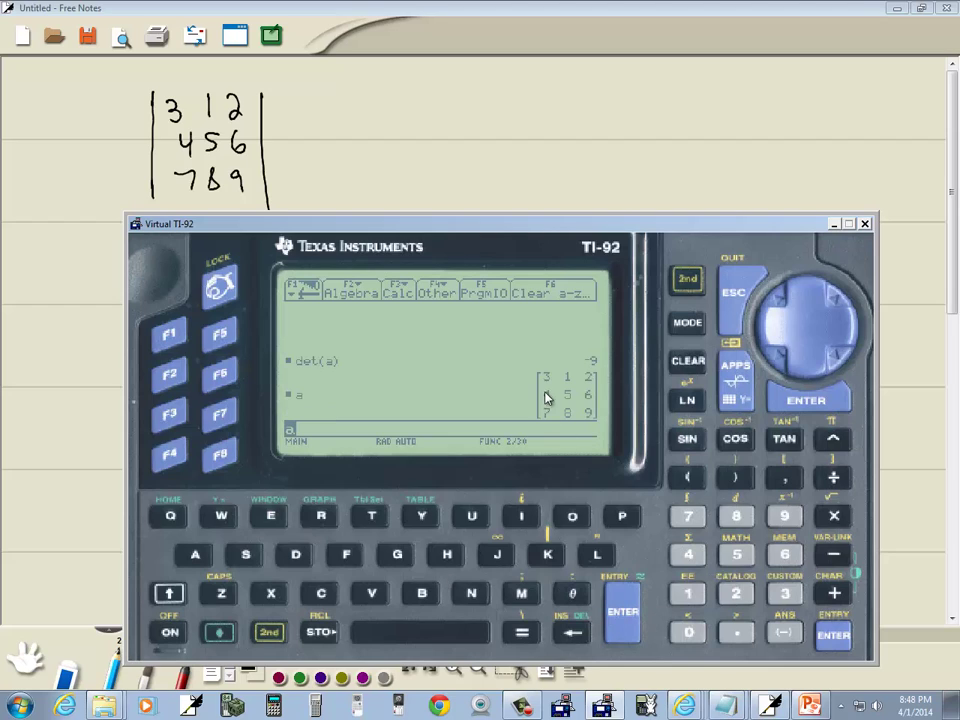